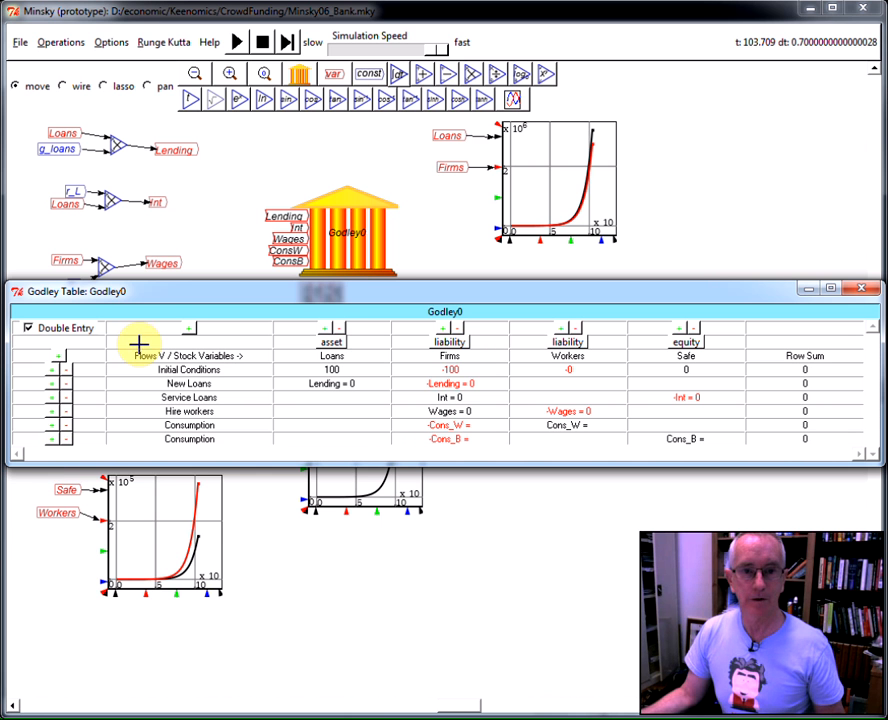
Step: Add a "Repay Loans" row at the end of the Godley table, with Repay under Firms and -Repay under Loans
left_click_drag(143, 296, 140, 406)
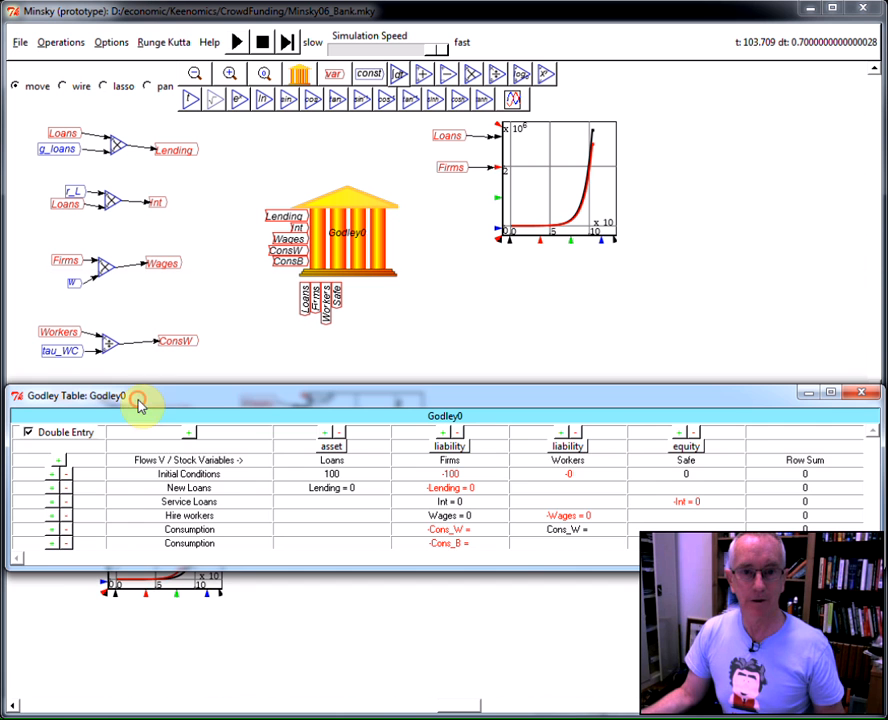
left_click(52, 544)
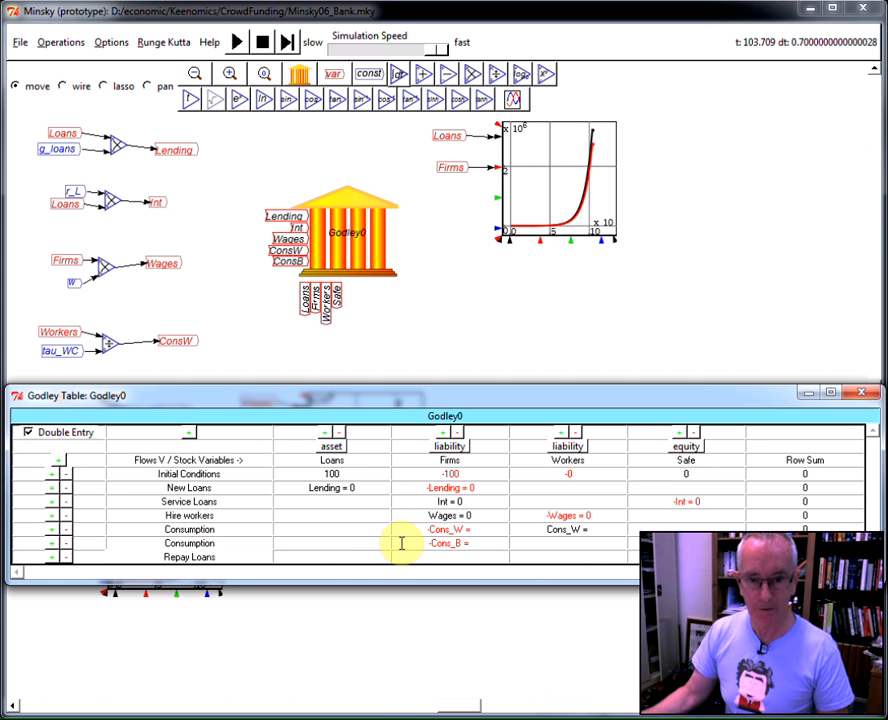
left_click(470, 556)
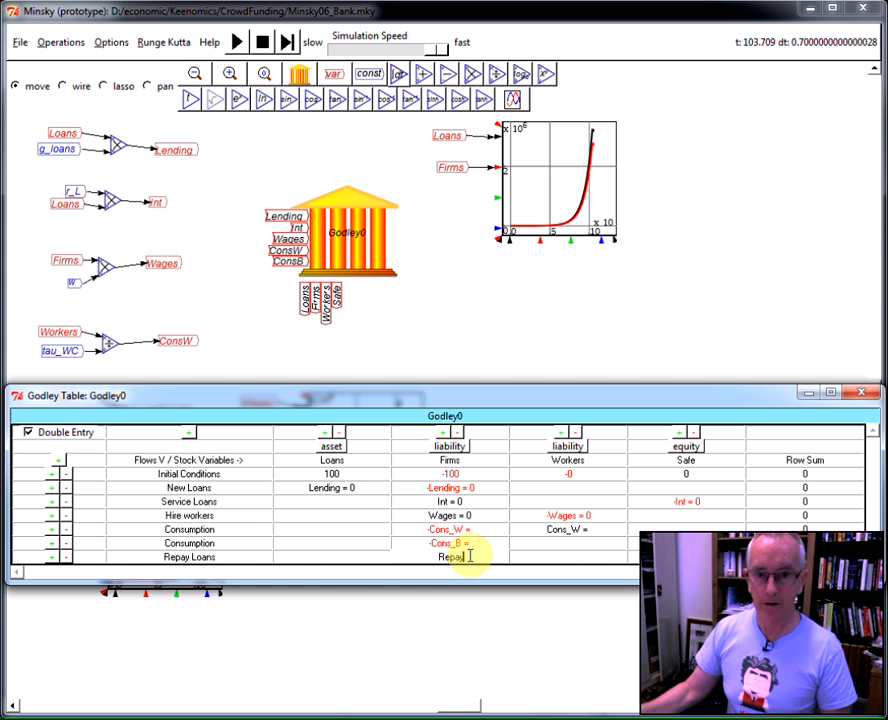
type("Repay")
key("Return")
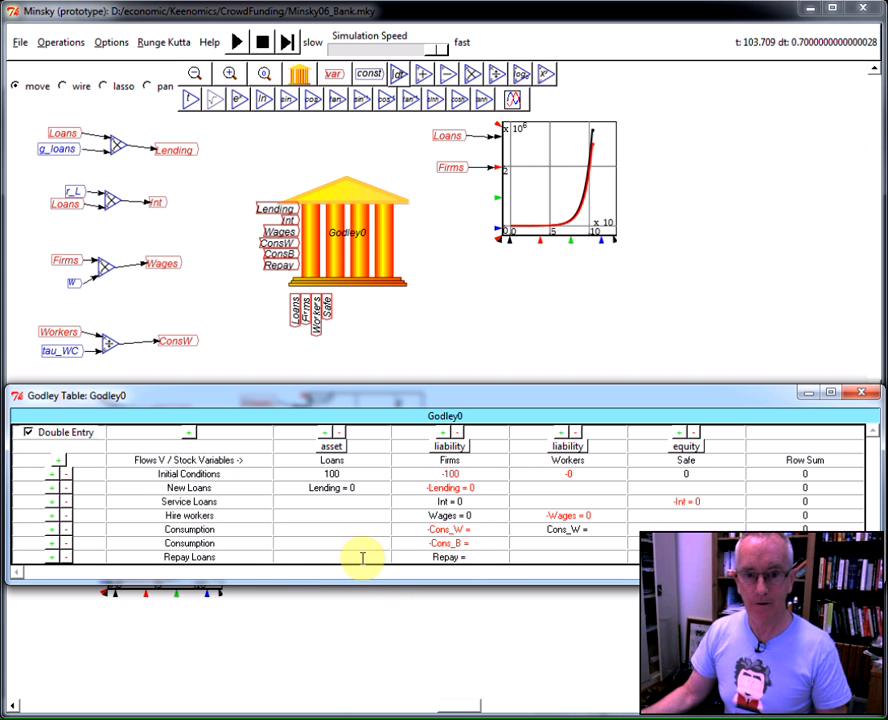
left_click(362, 558)
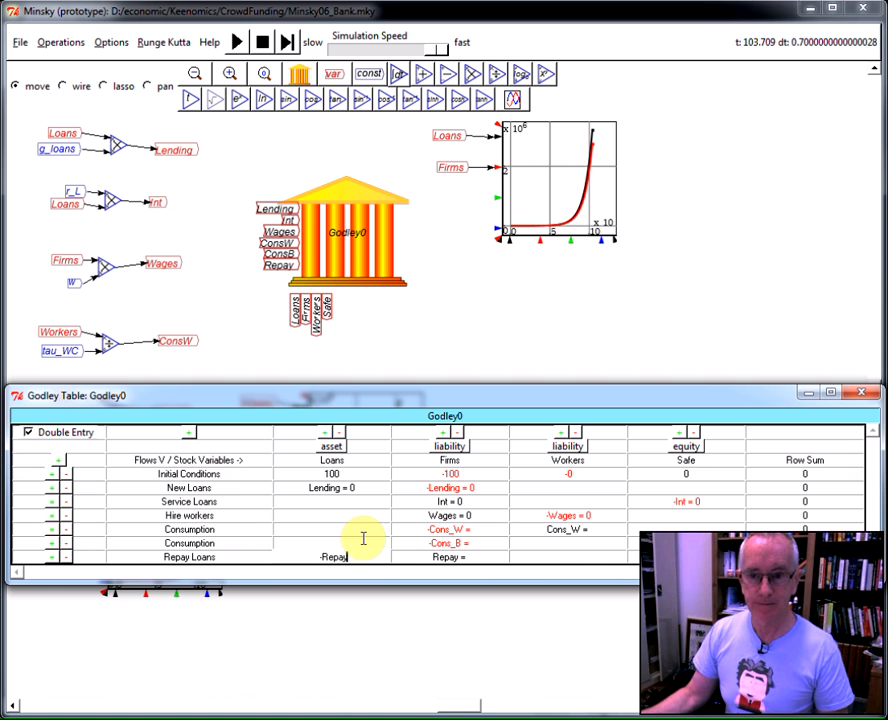
key("Return")
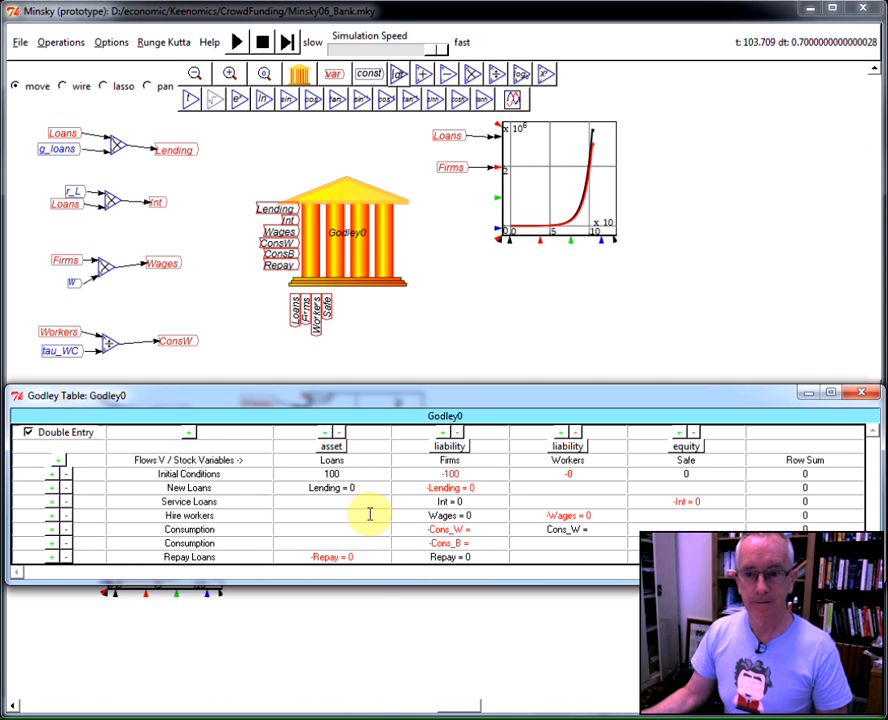
Step: Insert a liability column named Shareholders after Firms, with an initial condition of 0
left_click(445, 433)
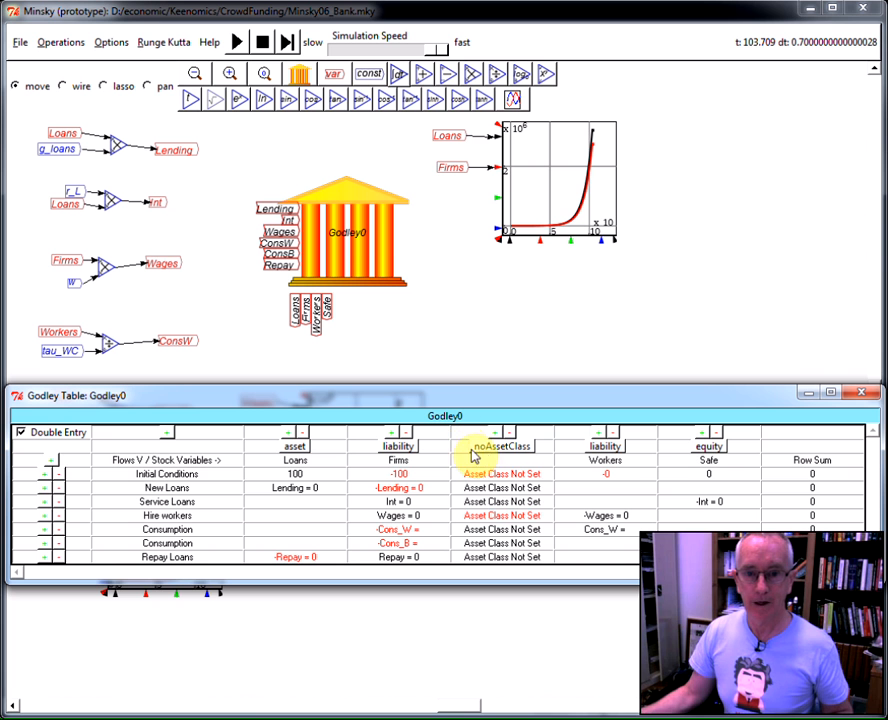
left_click(481, 446)
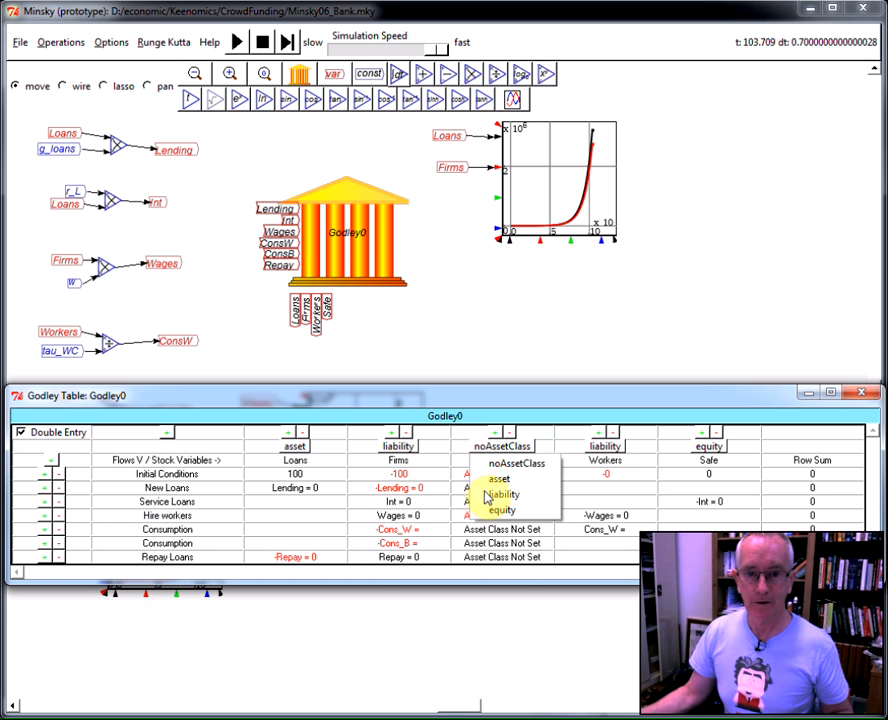
left_click(487, 496)
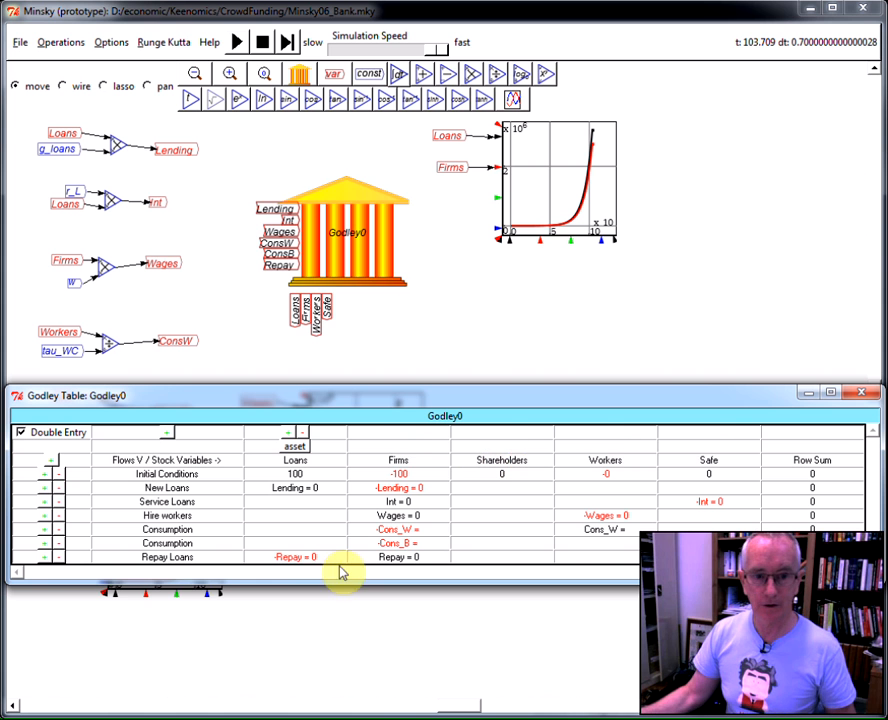
Step: Add a "Pay Dividends" row below Repay Loans, with Div under Firms and -Div under Shareholders
left_click(45, 561)
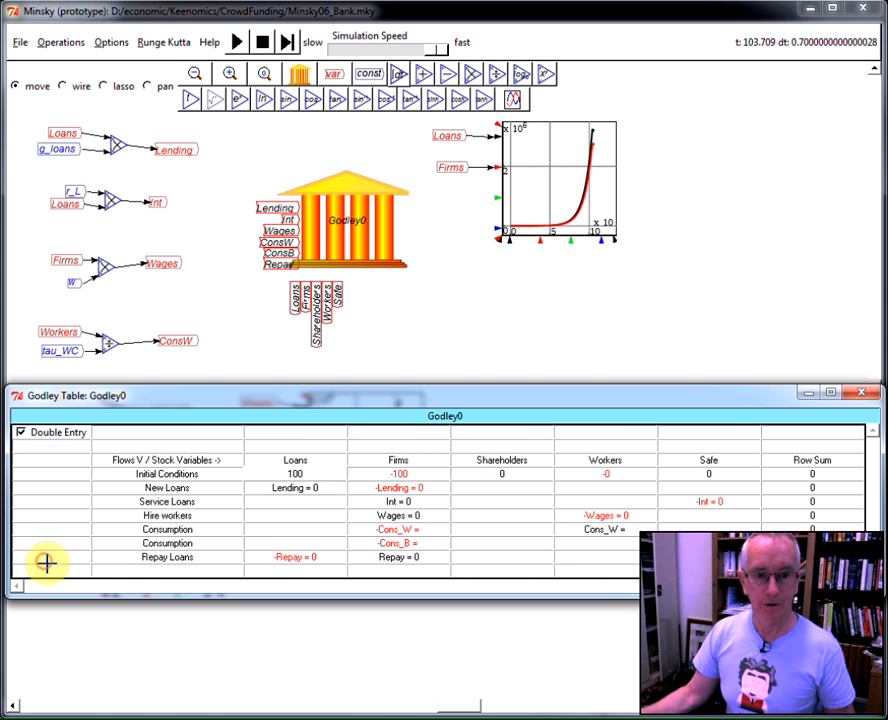
left_click(129, 571)
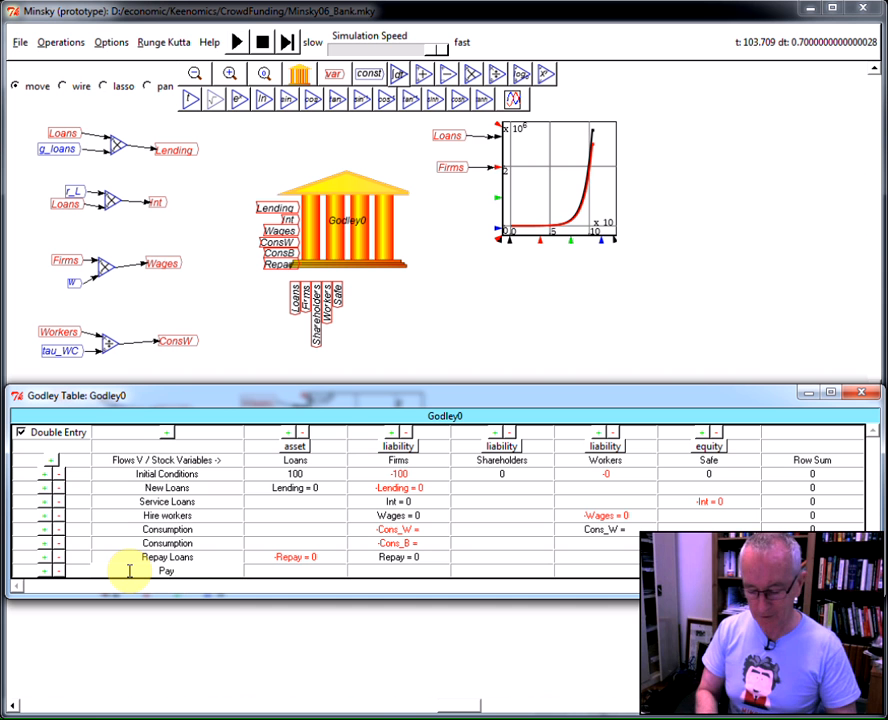
type("Pay Dividends")
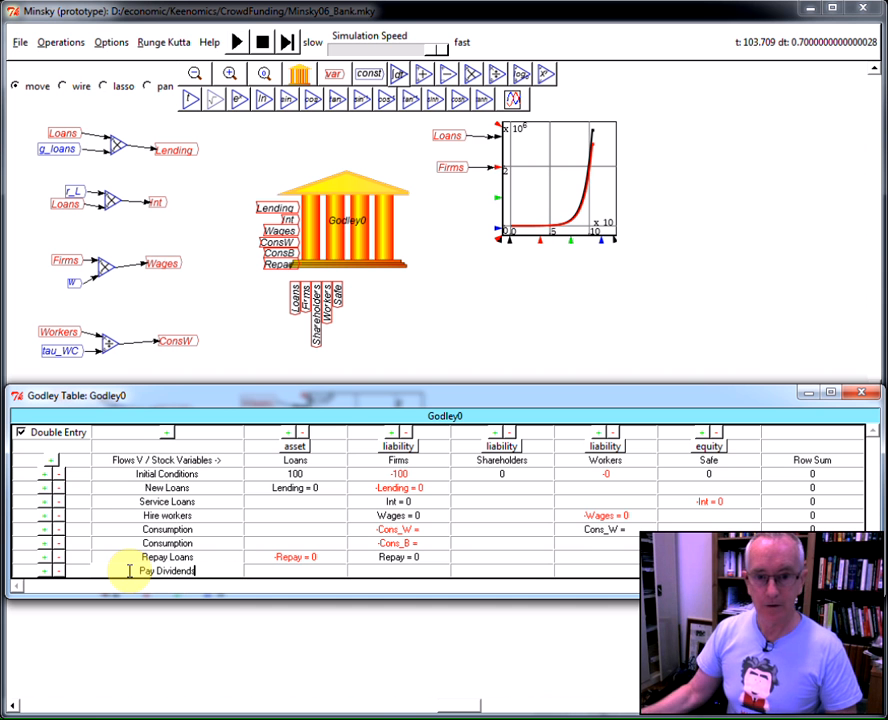
left_click(372, 569)
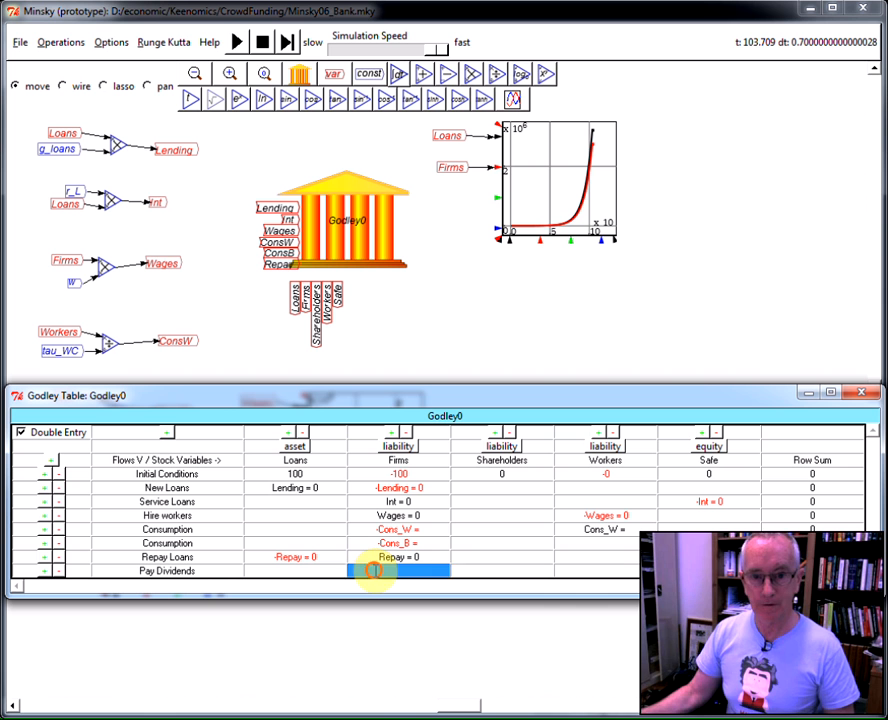
type("Div")
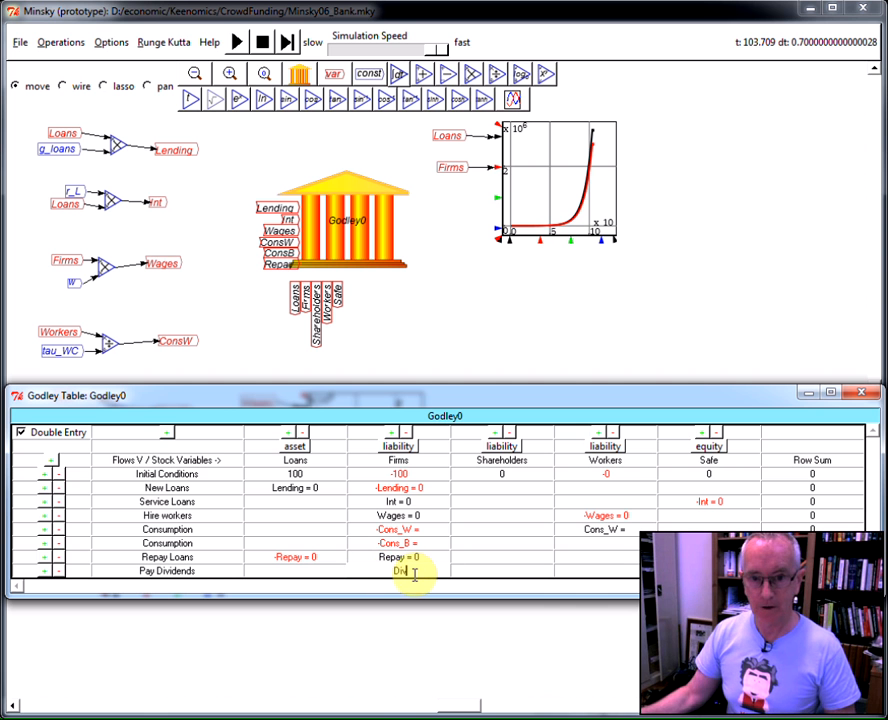
left_click(521, 570)
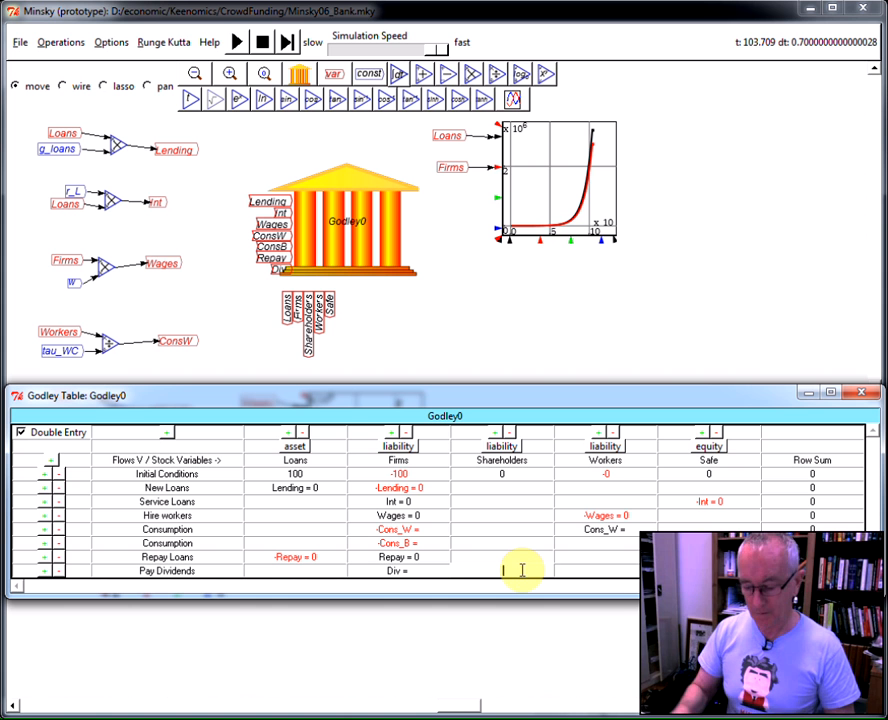
type("-Div")
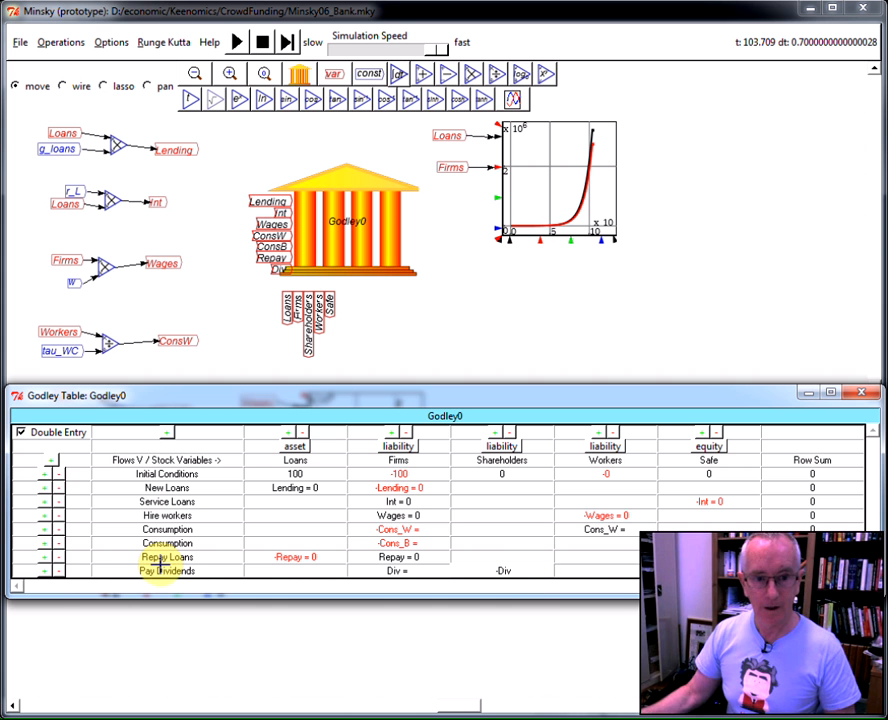
Step: Add a "Consume" row below Pay Dividends, with Cons_S under Shareholders and -Cons_S under Firms
left_click(44, 572)
left_click(127, 586)
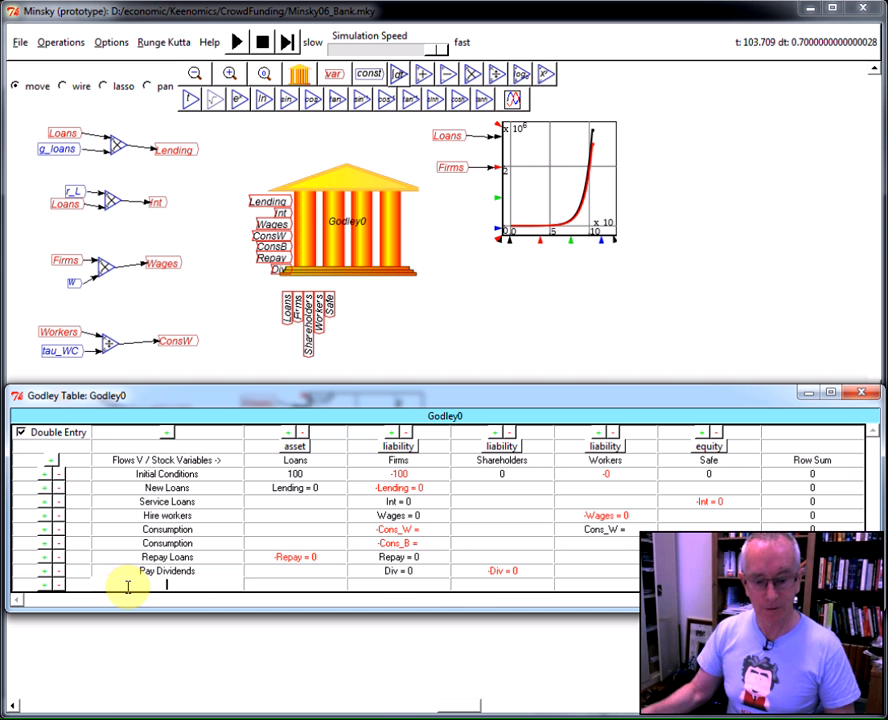
type("Consume")
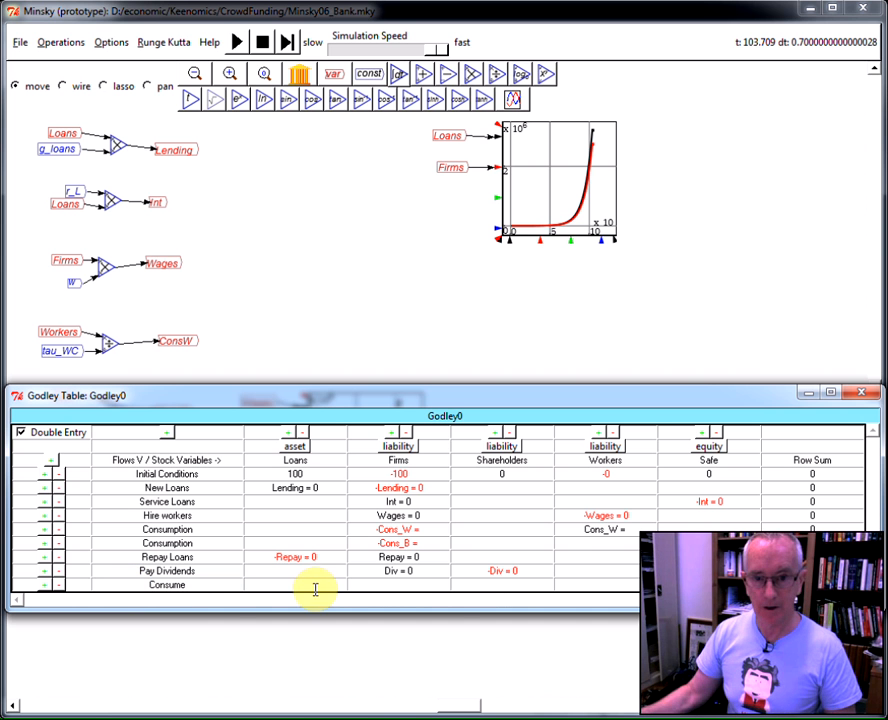
left_click(482, 583)
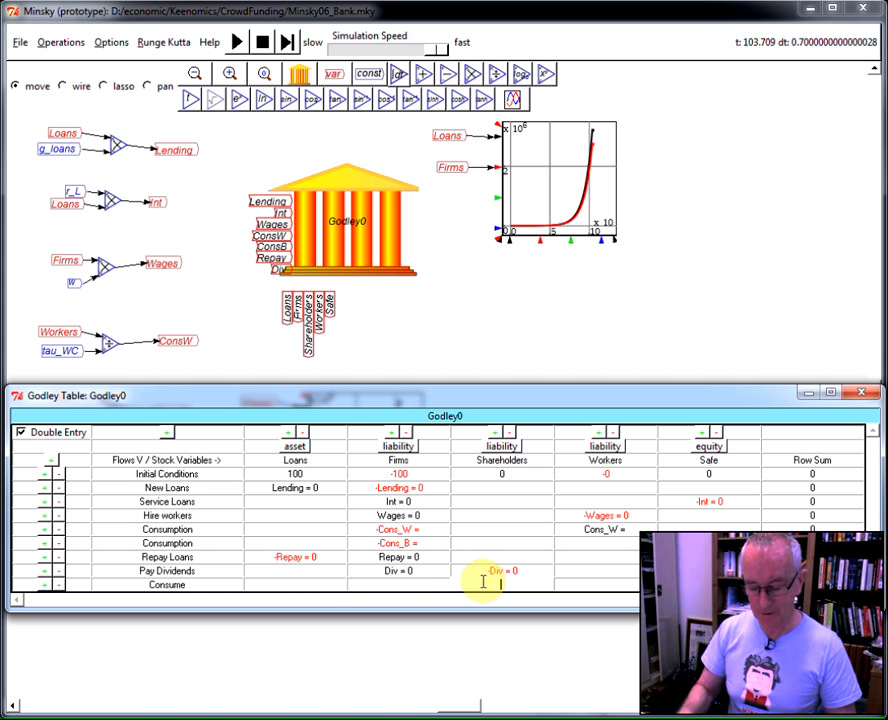
type("Cons_S")
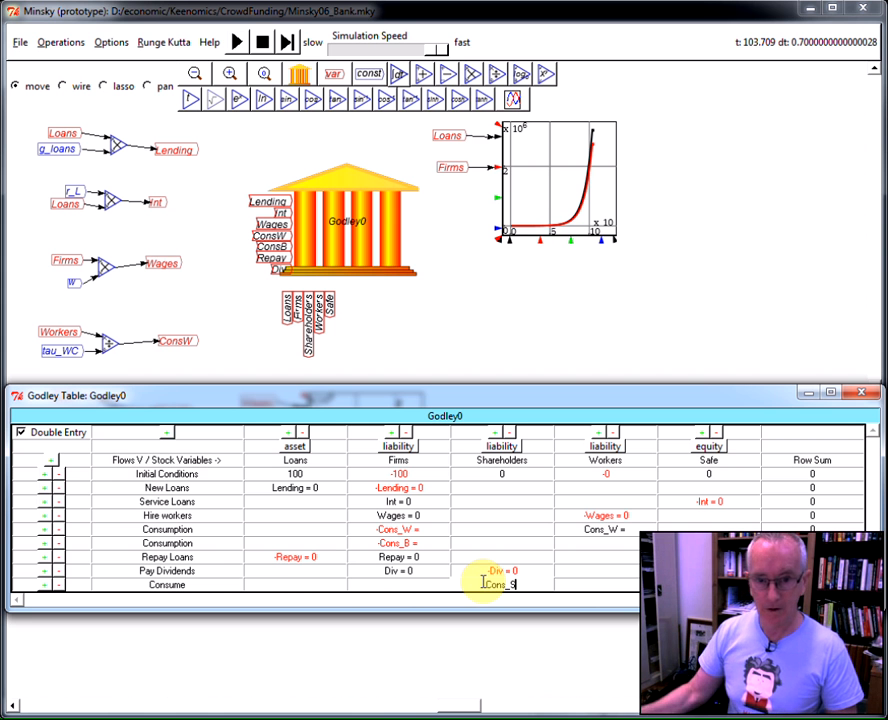
key("Return")
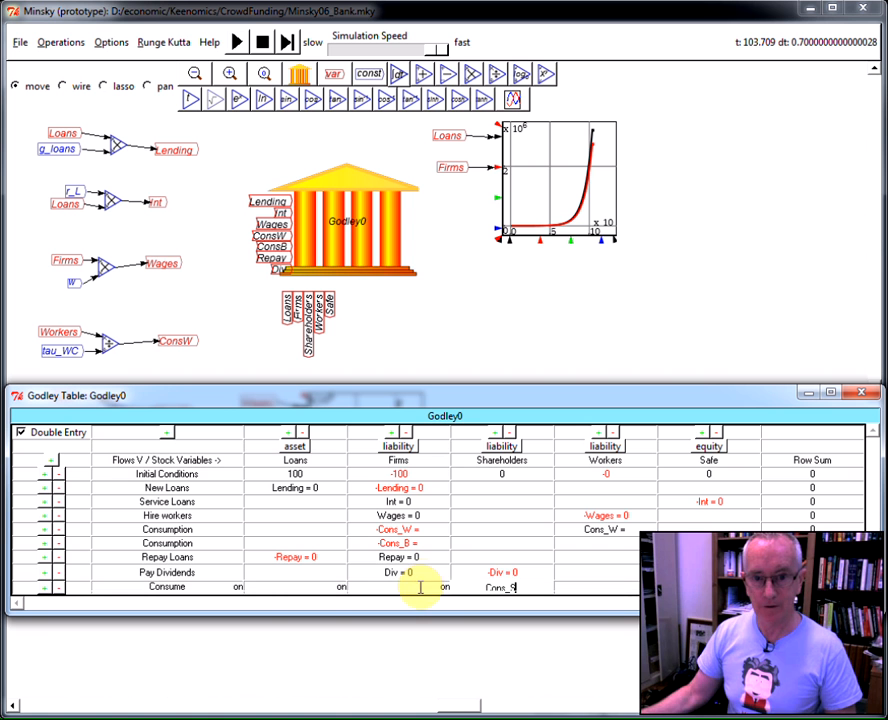
left_click(419, 587)
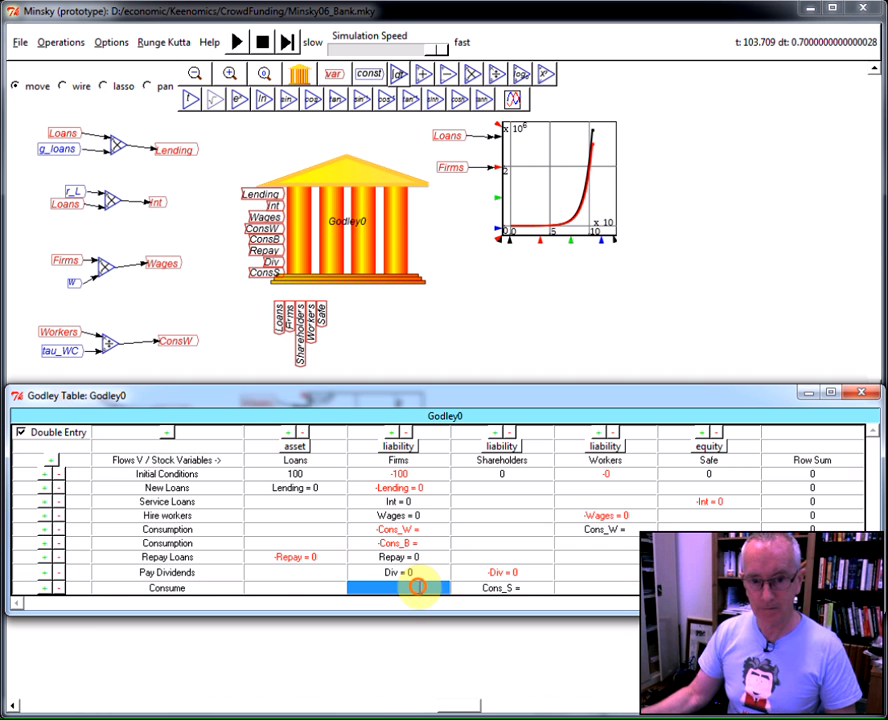
type("-Cons_")
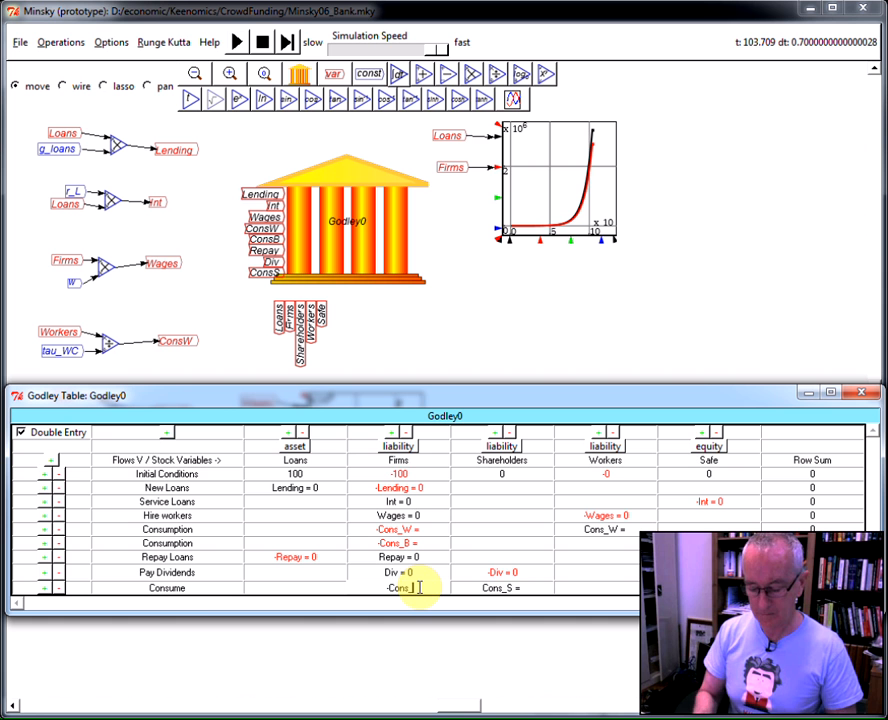
type("S")
left_click(420, 486)
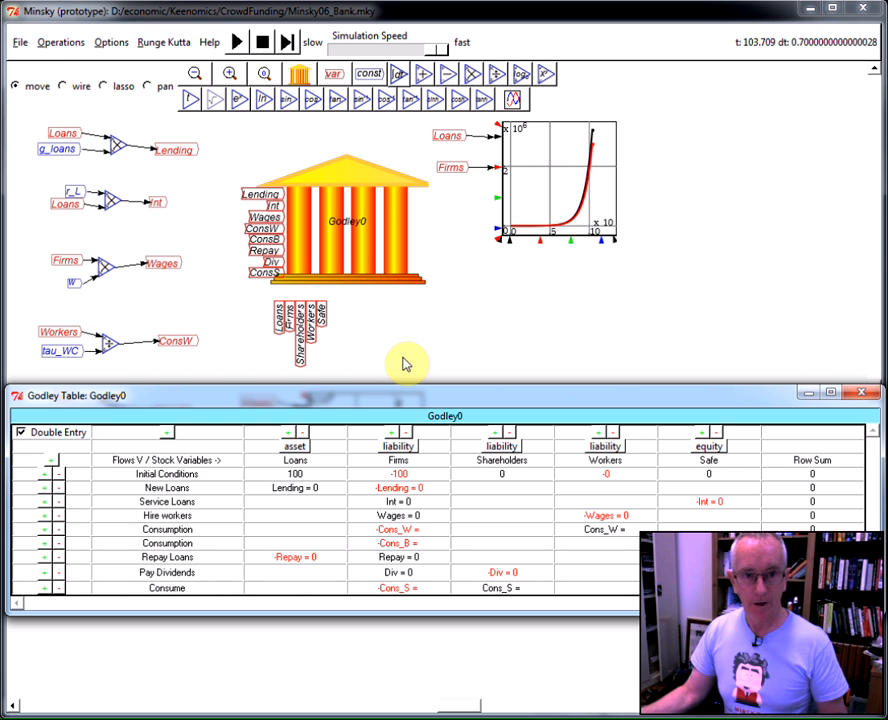
Step: Export the model's equations as a LaTeX file named Minsky07_Bank.tex in the CrowdFunding folder
left_click(19, 42)
left_click(36, 124)
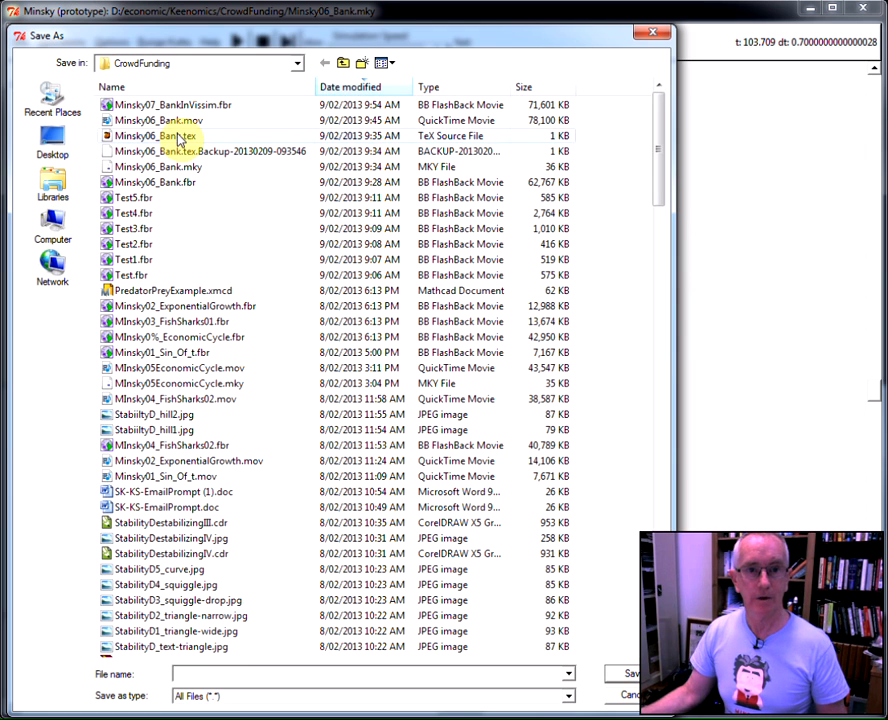
left_click(160, 135)
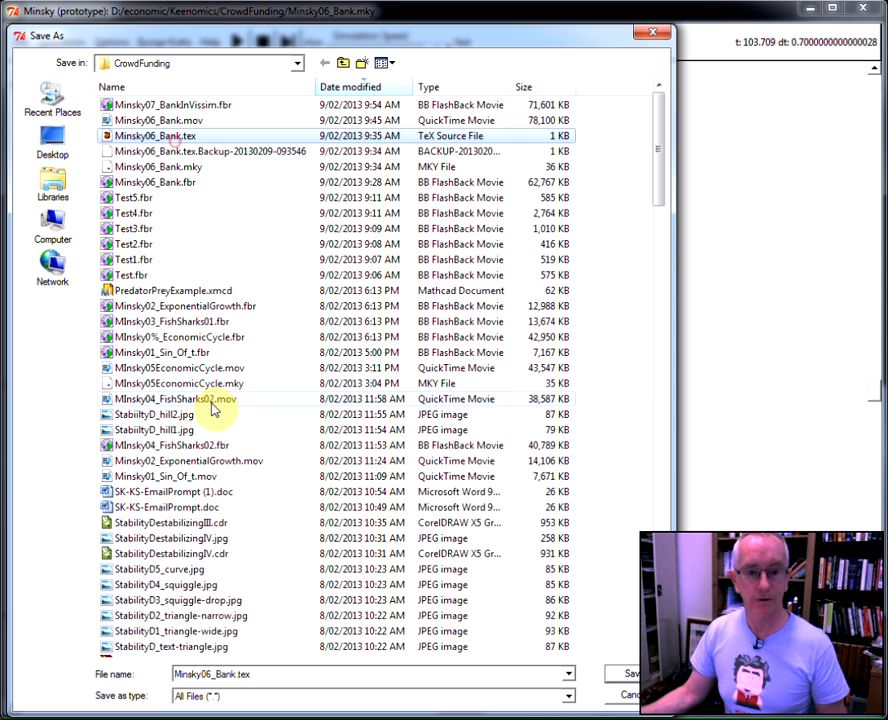
left_click(265, 678)
left_click(266, 678)
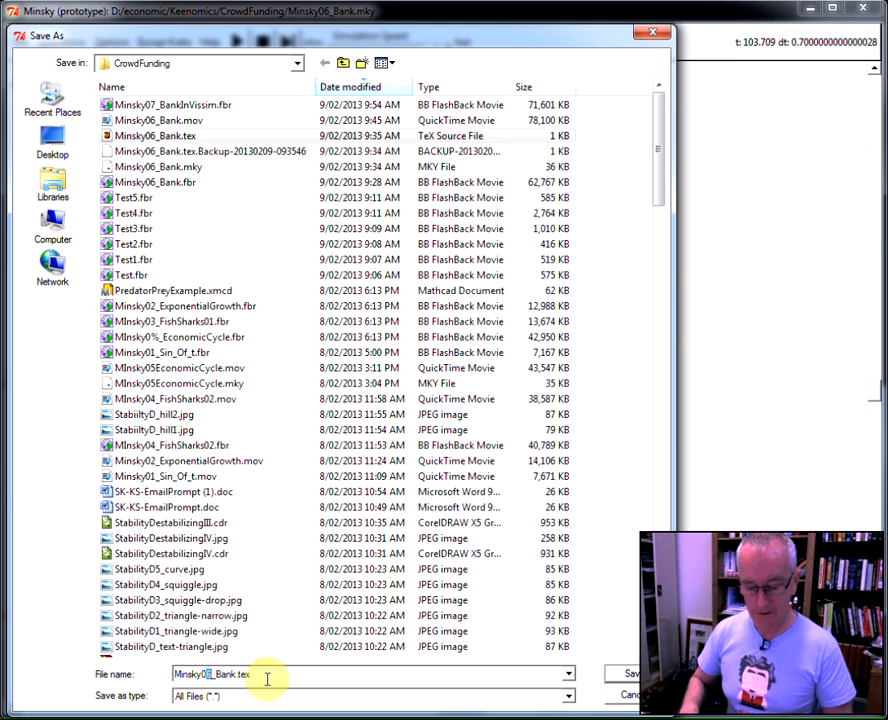
type("7")
key("Return")
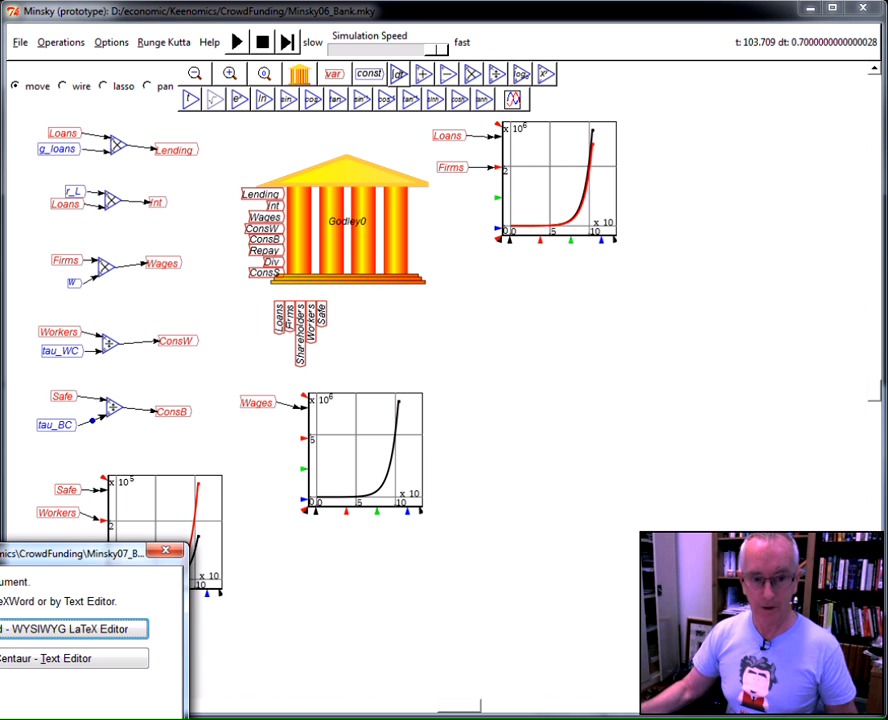
Step: Open the exported file in BaKoMa TeX Word, bring its window into view and examine the equations, especially the Repay line
key("Return")
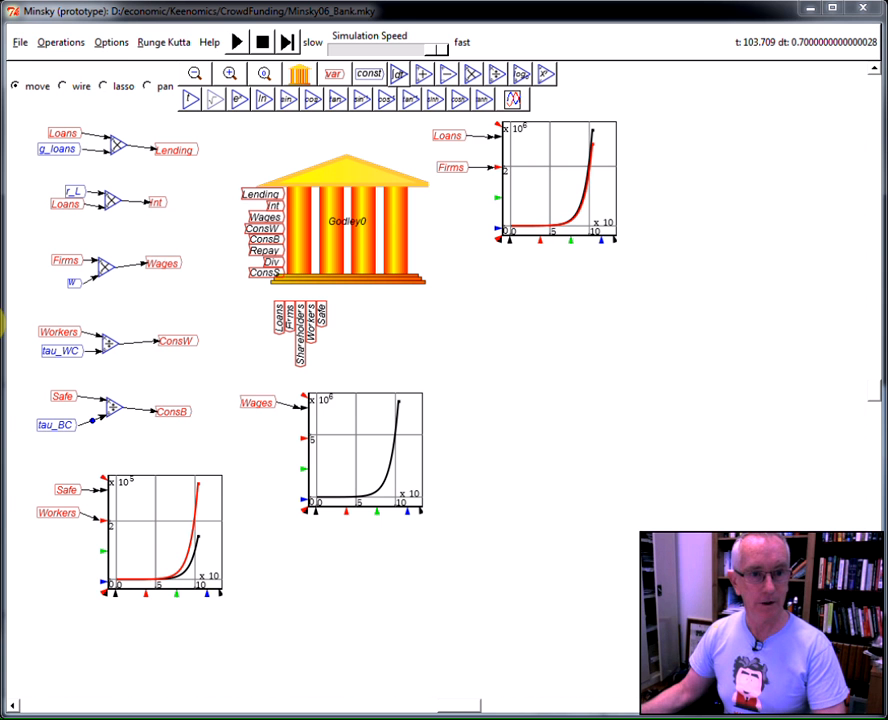
left_click(2, 317)
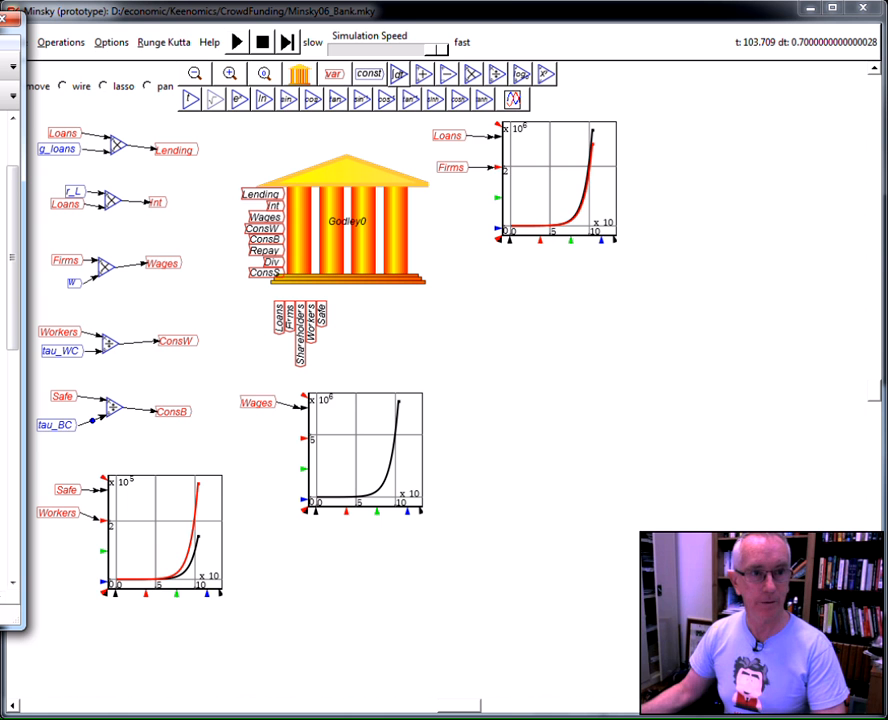
left_click_drag(20, 20, 582, 37)
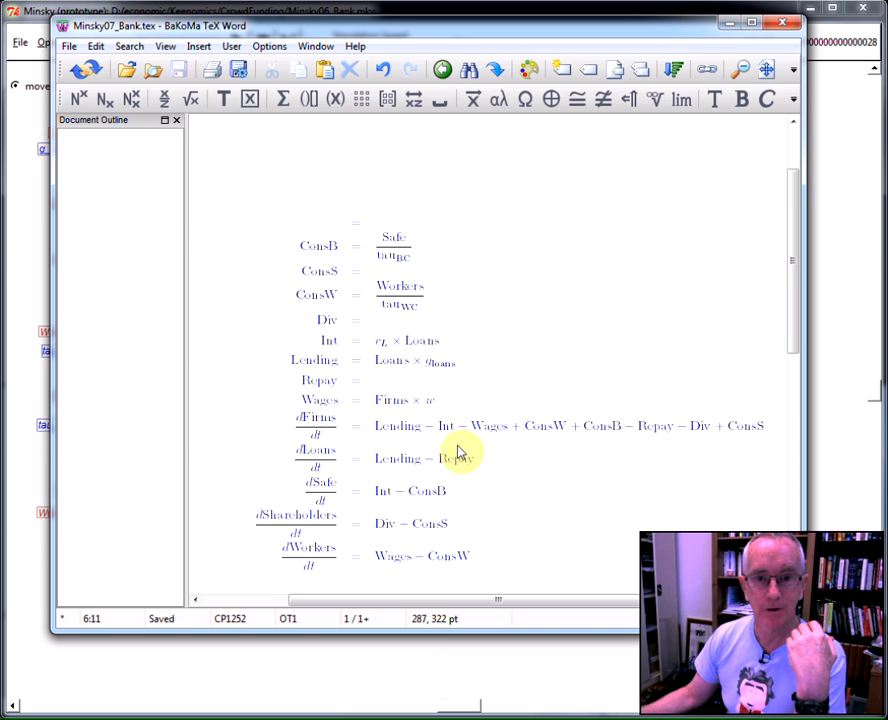
left_click(389, 380)
left_click(385, 381)
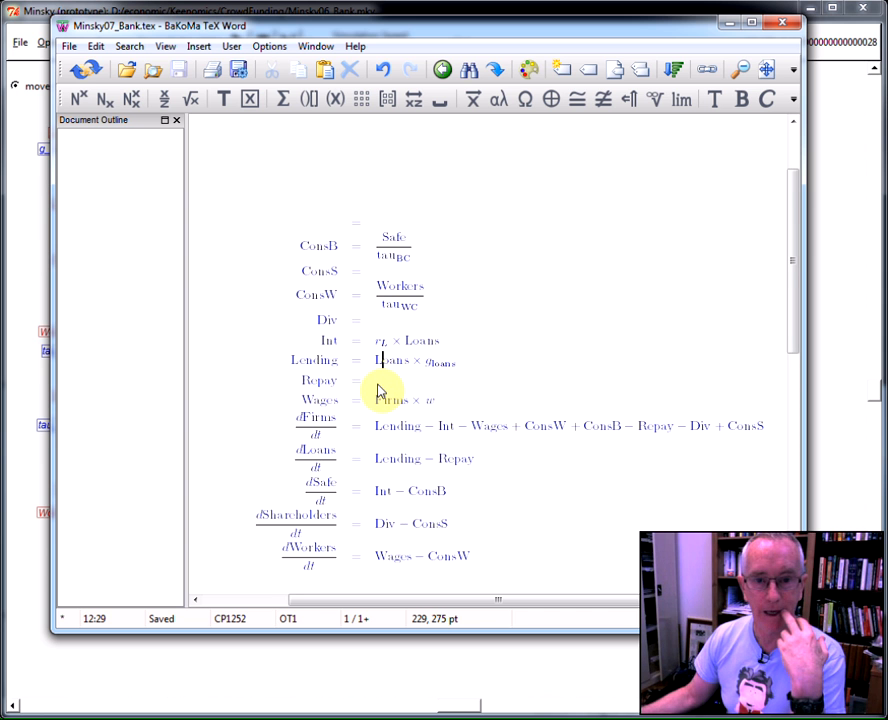
left_click(377, 383)
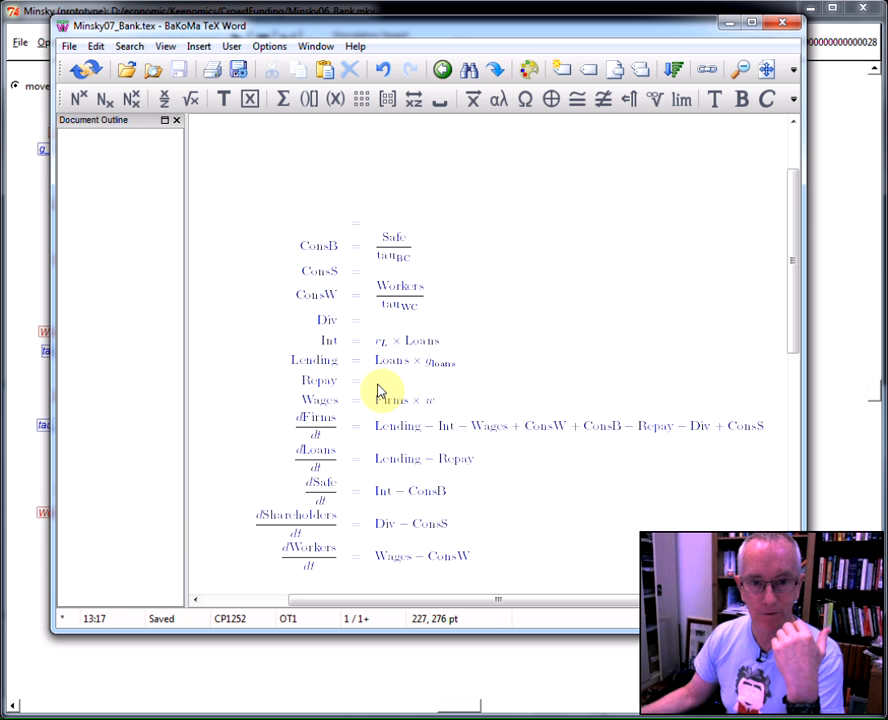
Step: Return to Minsky and place a copy of the Godley table's Repay variable on the canvas below the Wages plot
left_click(383, 663)
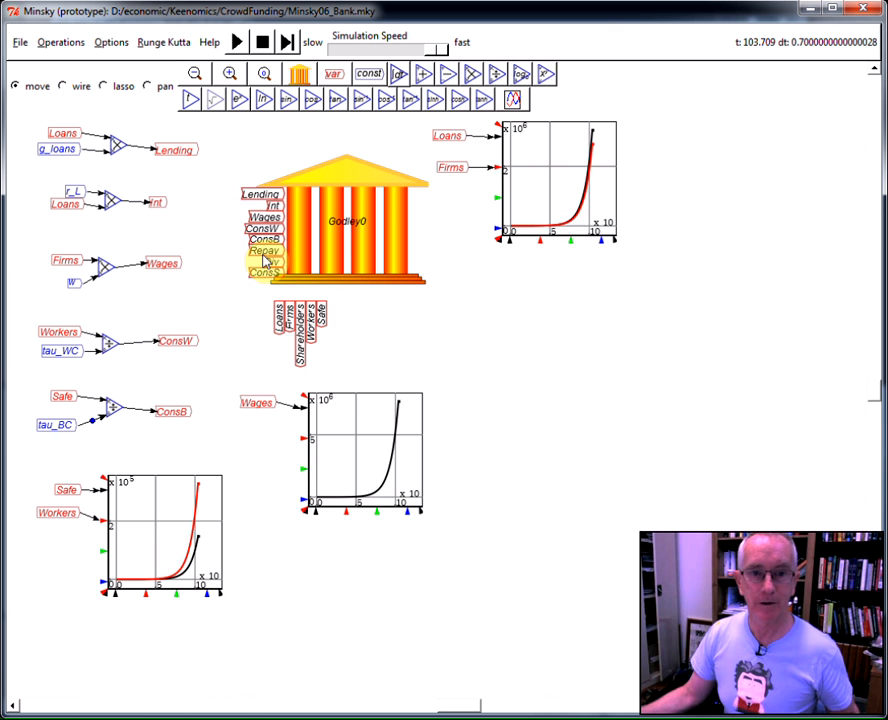
left_click_drag(266, 258, 392, 598)
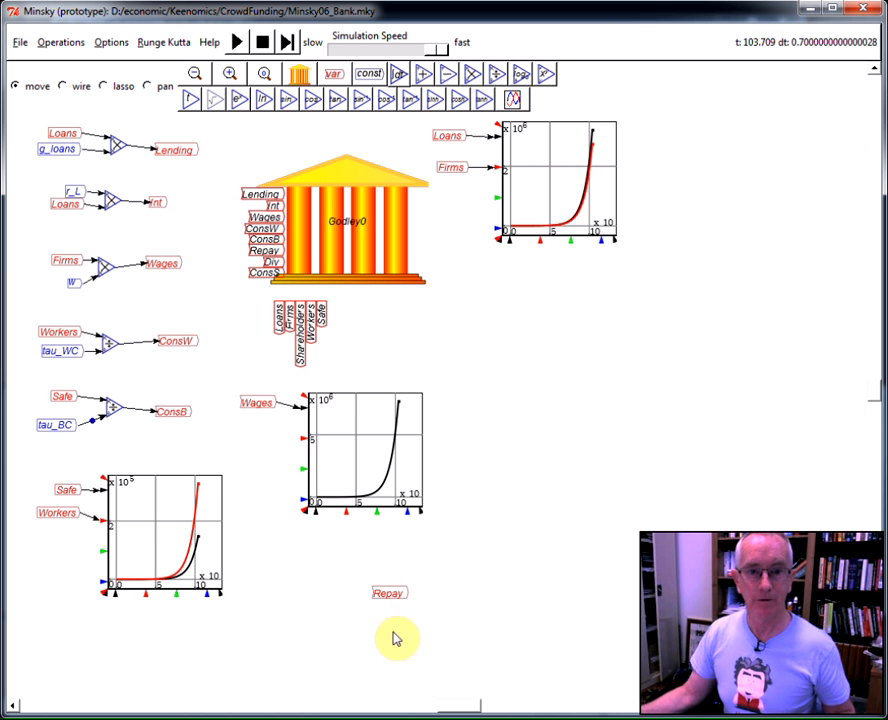
Step: Place a copy of the Godley table's Firms variable on the canvas to the left of the Repay variable
right_click(289, 333)
left_click(305, 358)
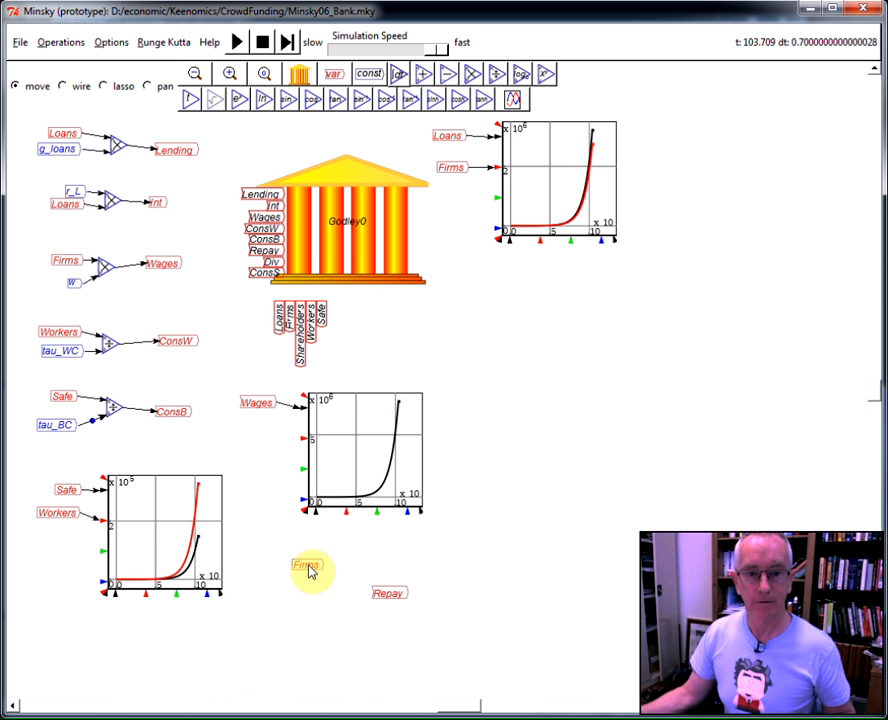
left_click_drag(309, 572, 304, 595)
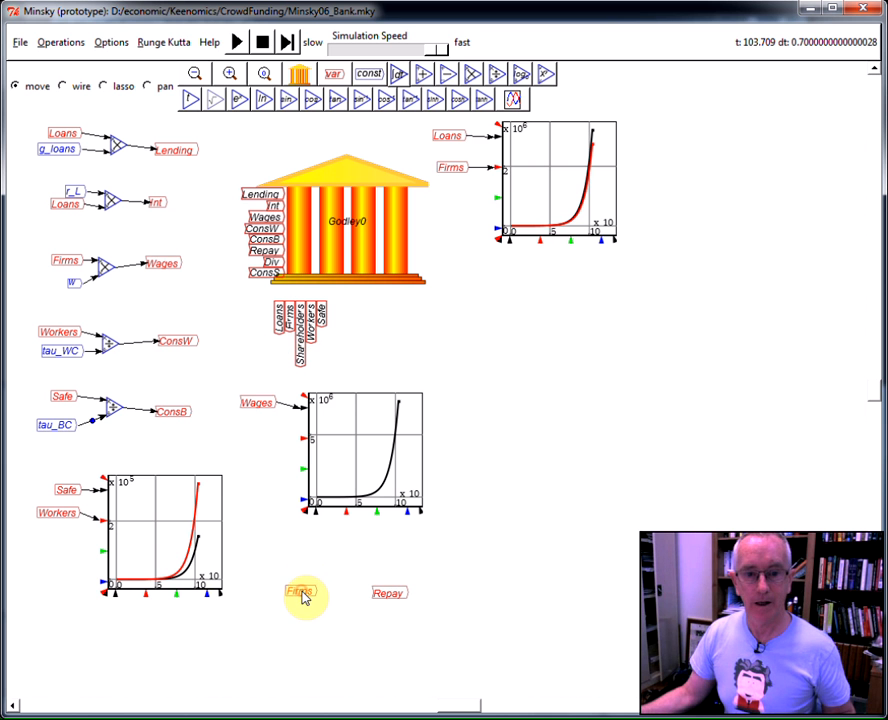
left_click(302, 597)
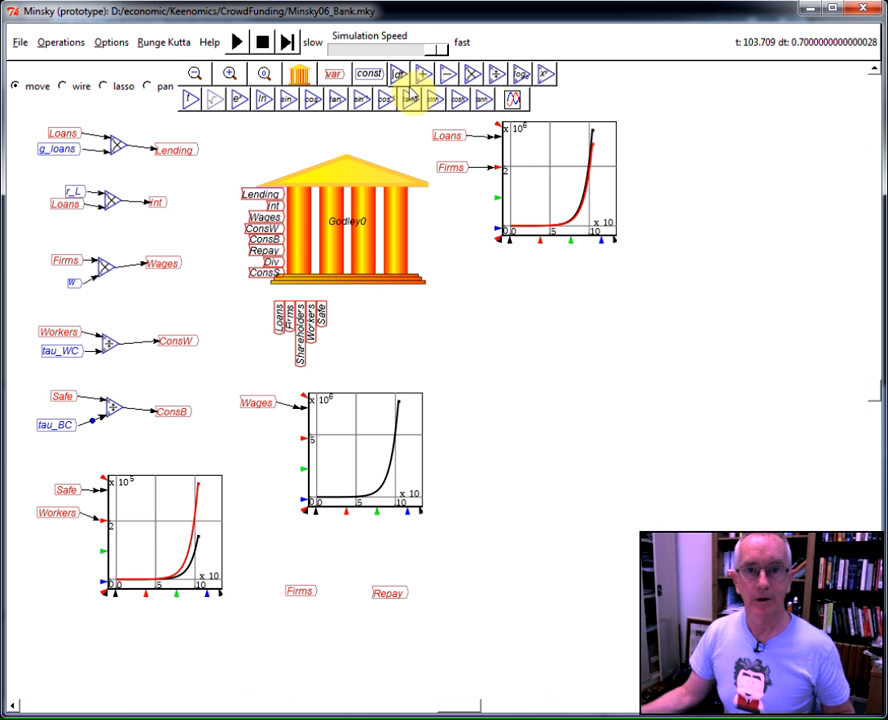
Step: Create a constant named r_repay with value 0.05 and place it just below the Firms variable
left_click(369, 73)
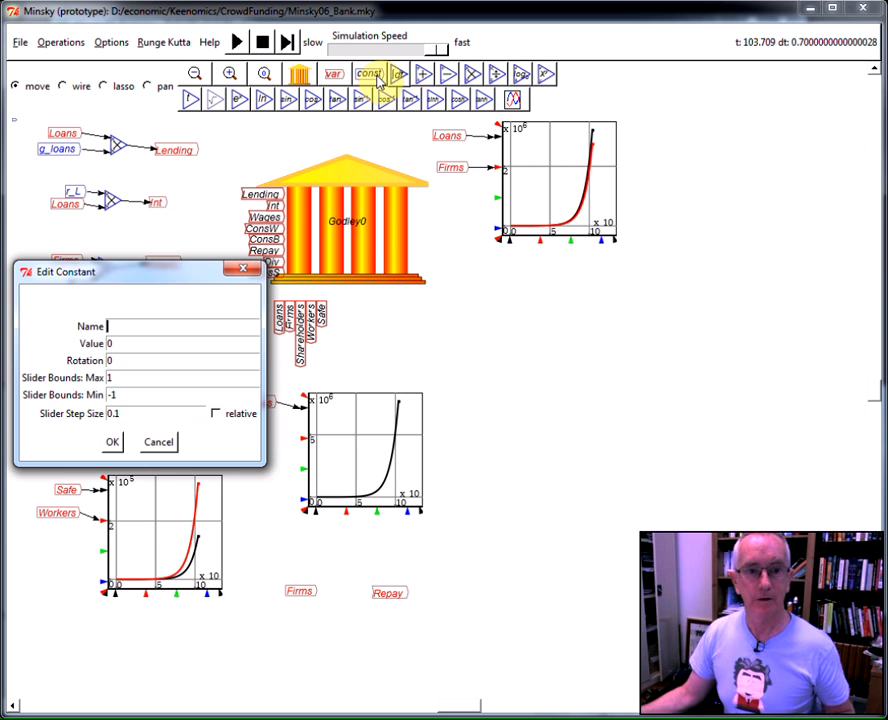
type("r_re")
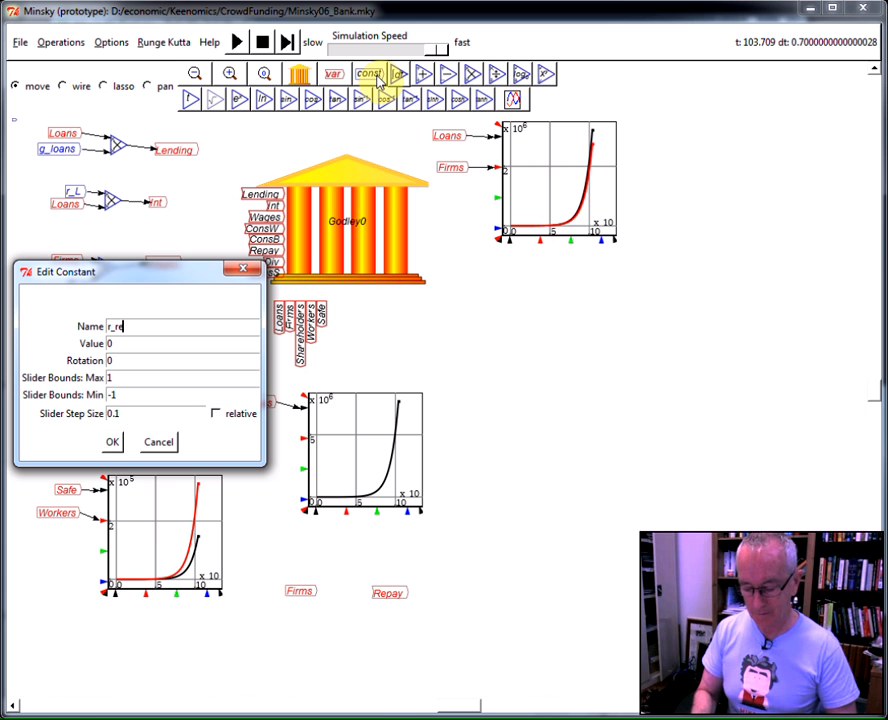
type("pay")
key("Tab")
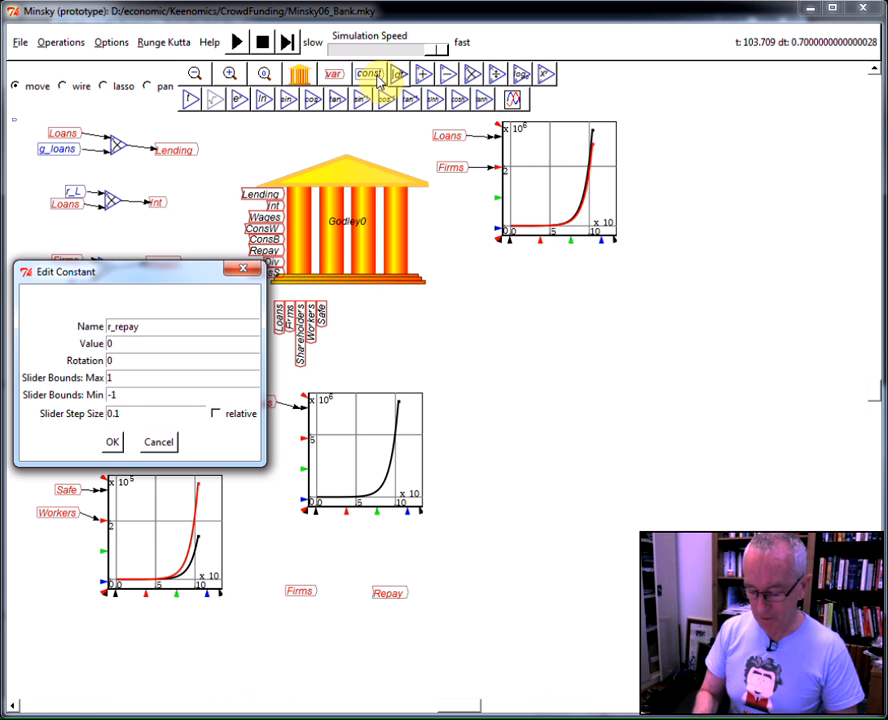
type("0.05")
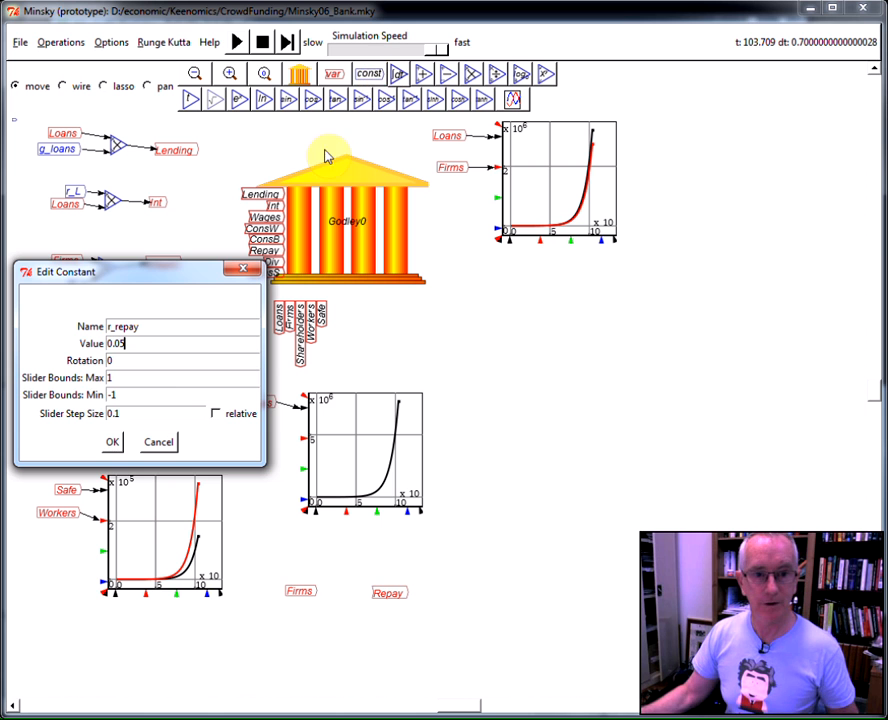
left_click(113, 441)
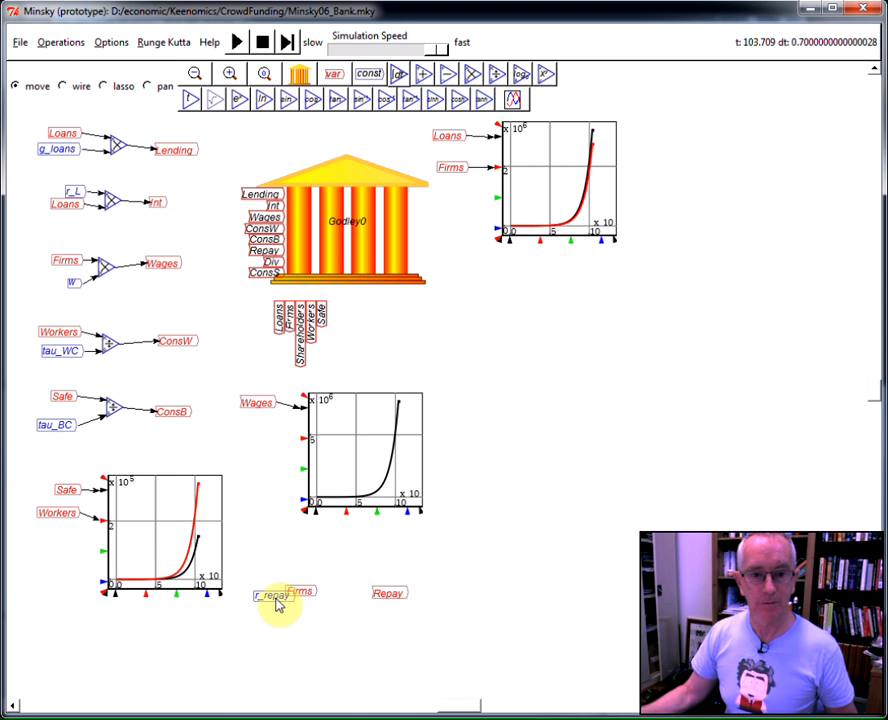
left_click(303, 616)
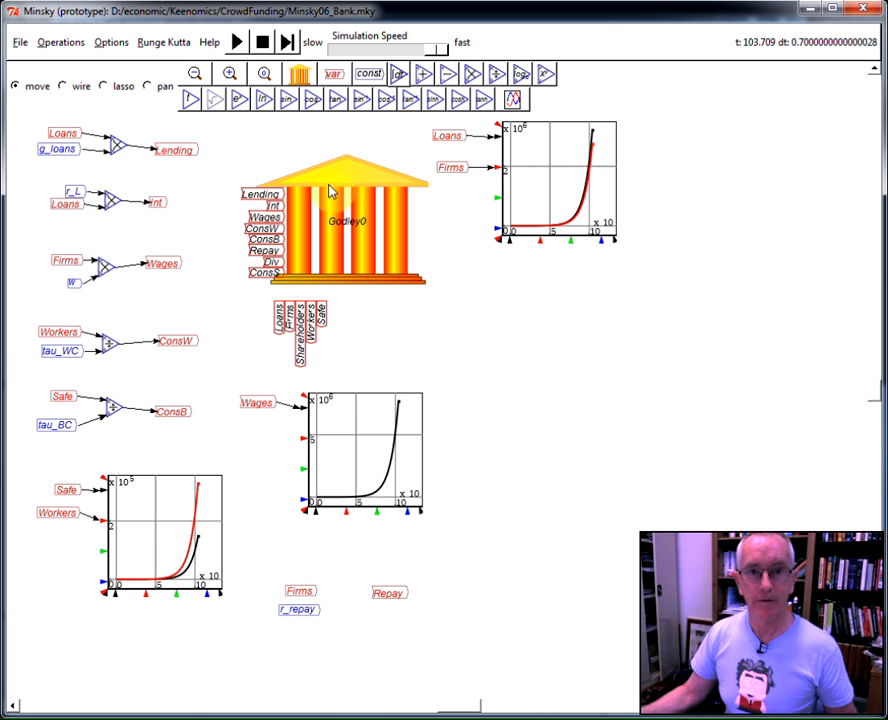
Step: Insert a multiply block between Firms and Repay, and wire Firms and r_repay through it into Repay
left_click(472, 73)
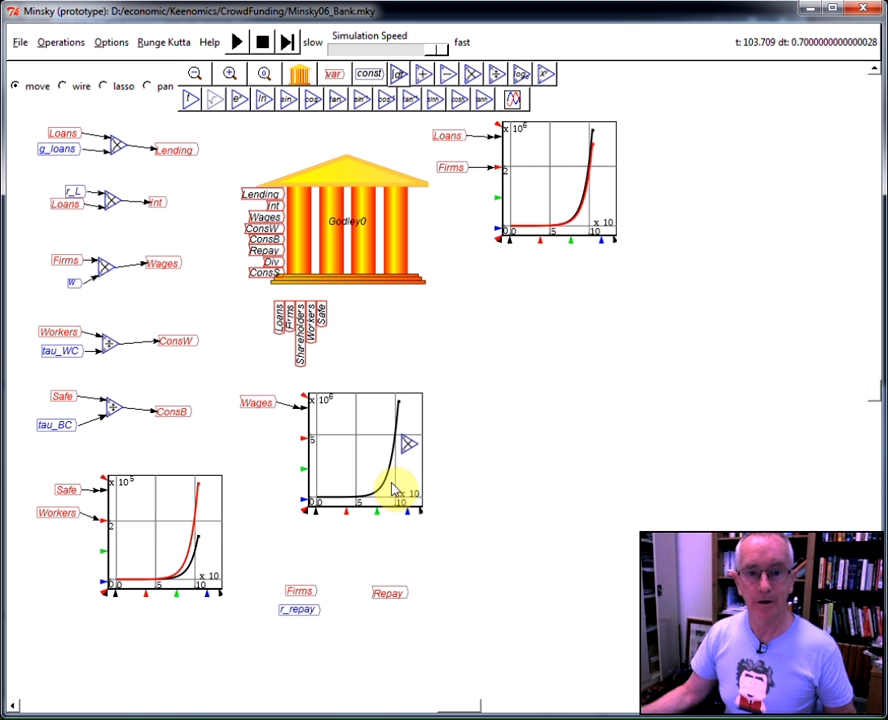
left_click(345, 596)
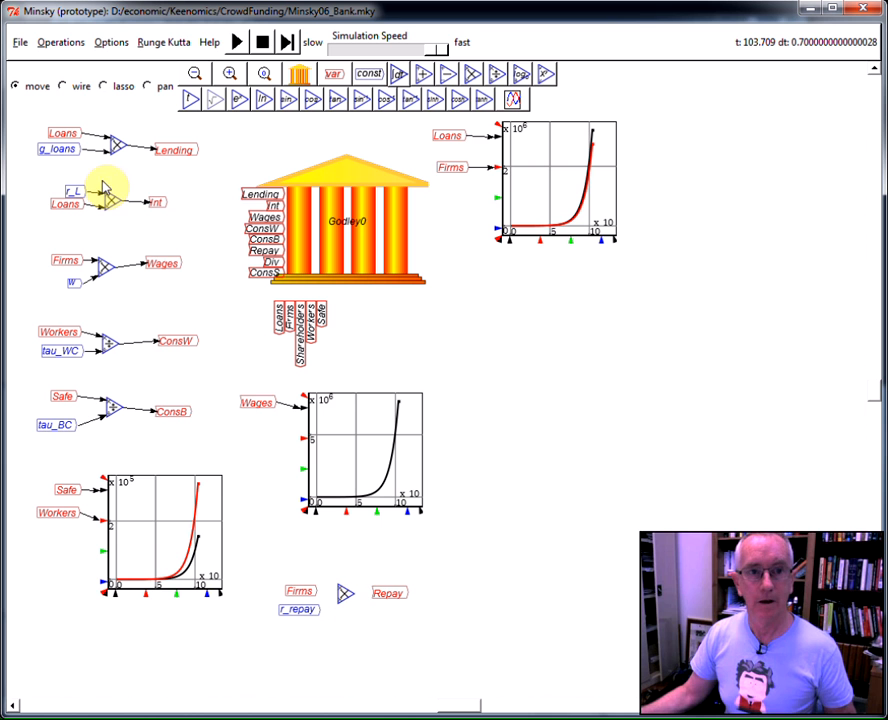
left_click(62, 86)
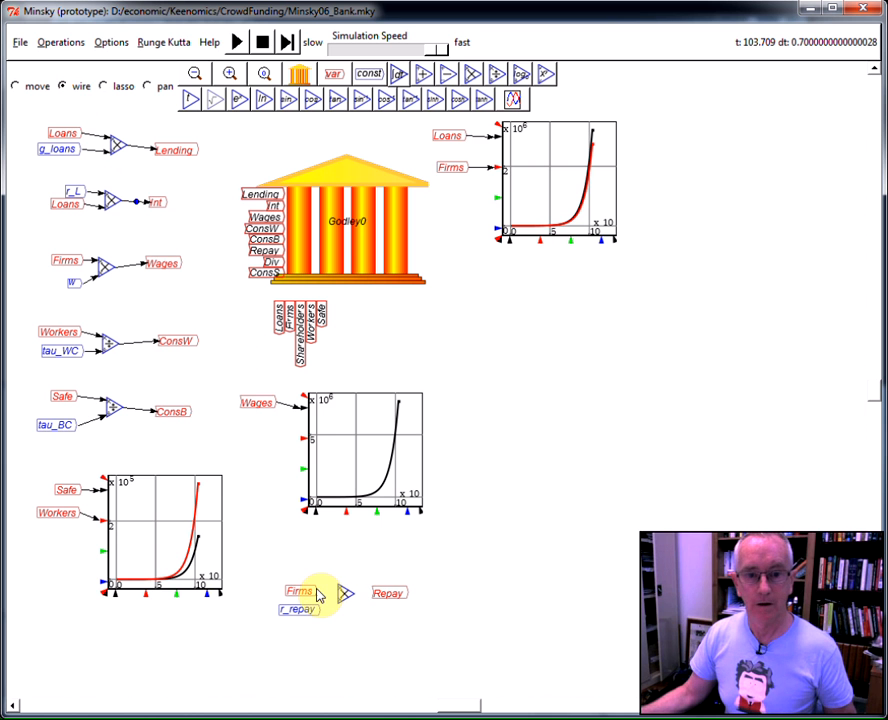
mouse_move(317, 590)
left_mouse_down()
mouse_move(337, 591)
mouse_move(345, 612)
mouse_move(384, 593)
left_mouse_up()
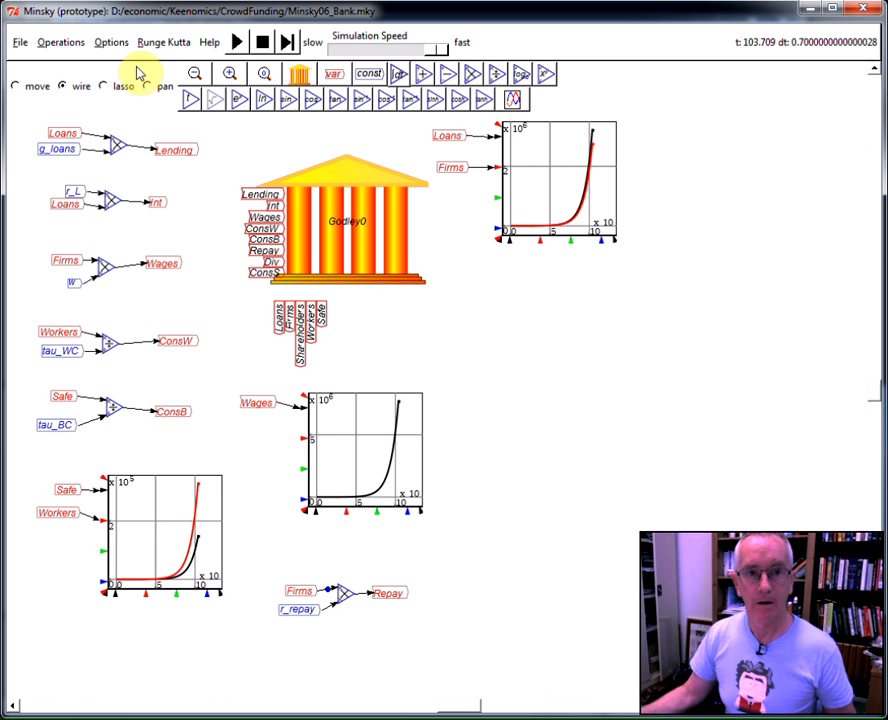
Step: Reset the simulation, run it with the new repayment flow to about t = 54, and pause it
left_click(263, 43)
left_click(241, 44)
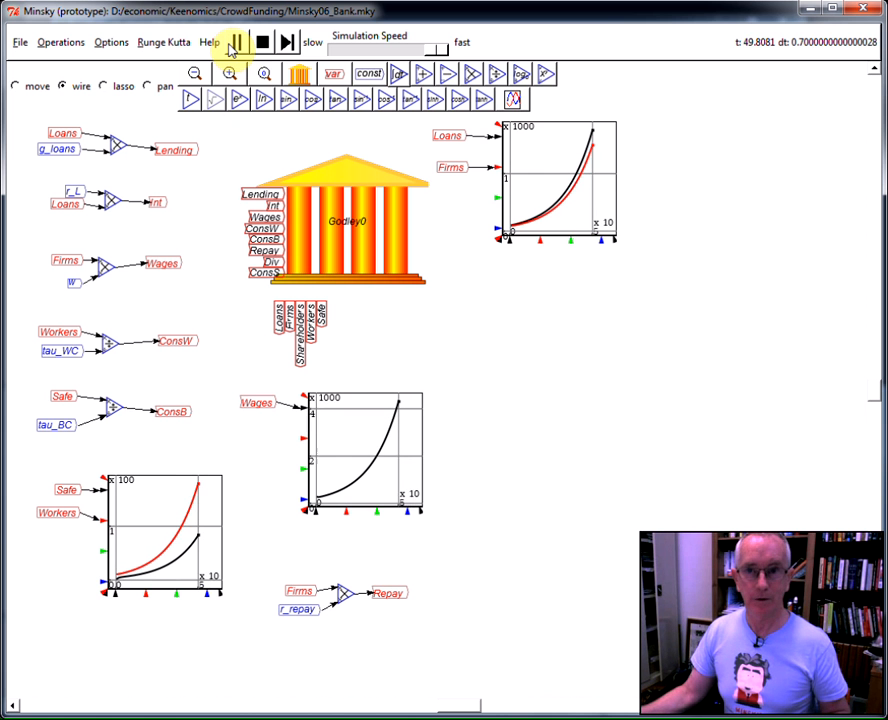
left_click(232, 48)
Step: Switch to VisSim and bring up the block diagram version of the bank model
key("alt+Tab")
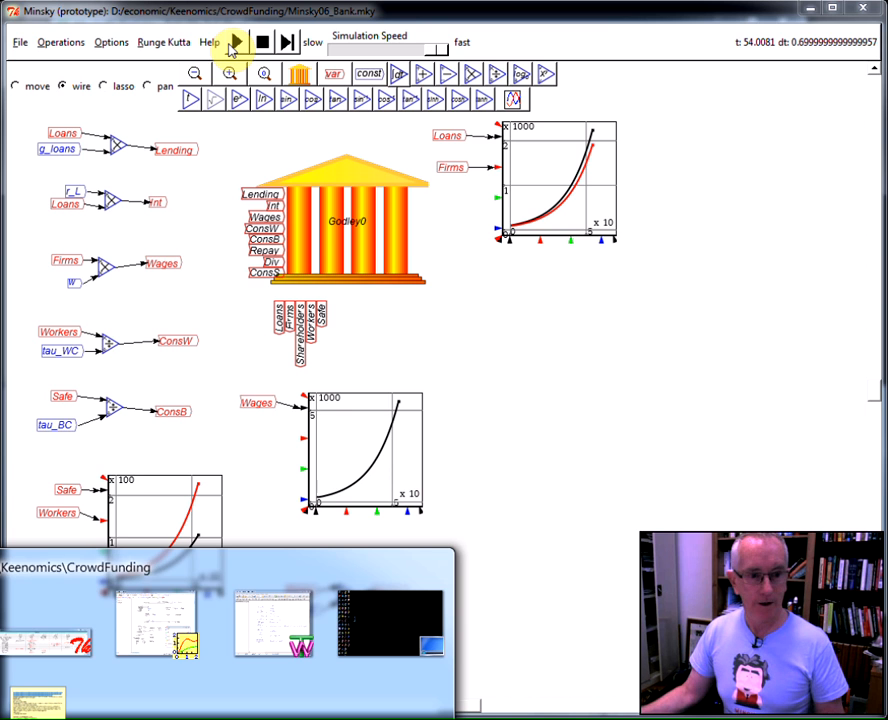
key("alt+Tab")
key("alt+Tab")
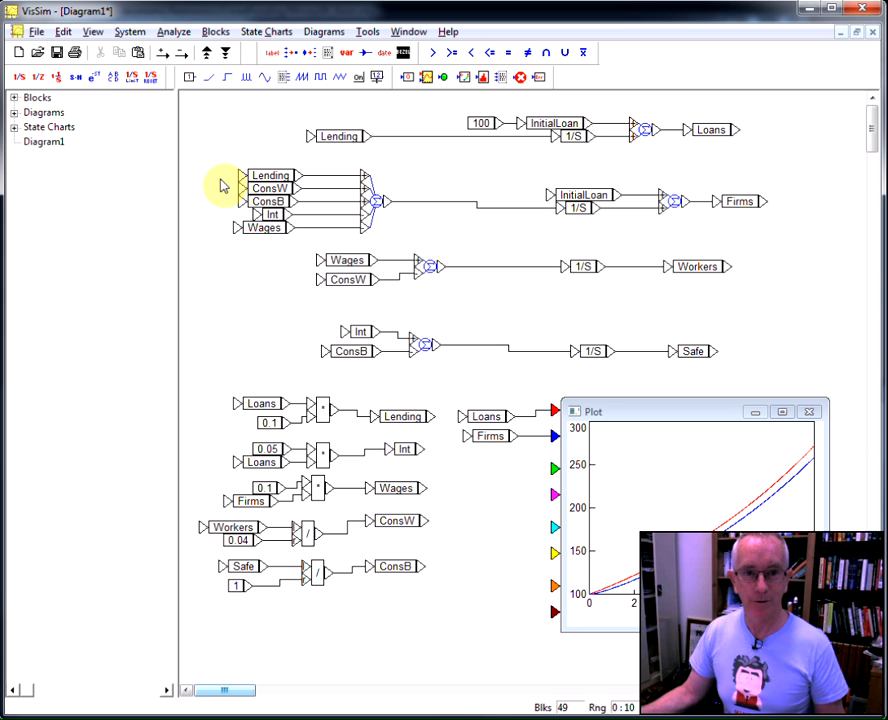